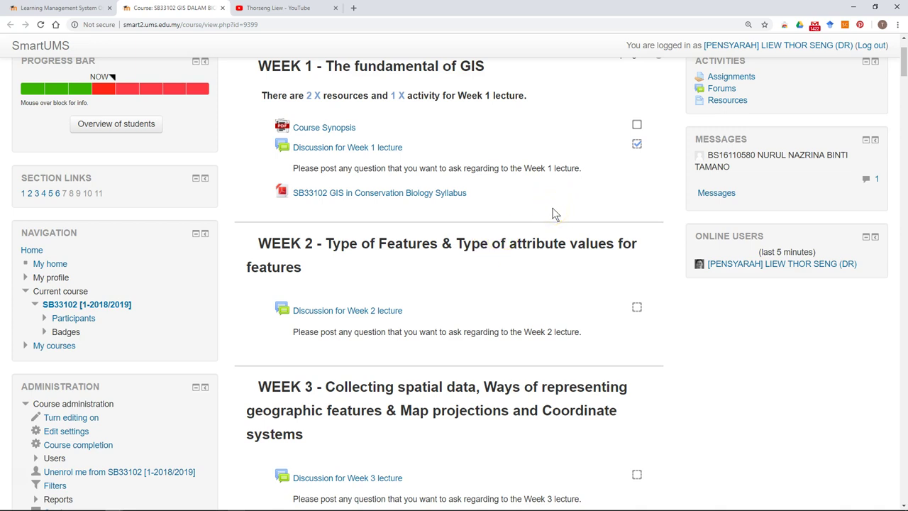
# - Scroll the SB33102 GIS course page to bring the WEEK 4 section into view
pyautogui.scroll(2, 554, 215)
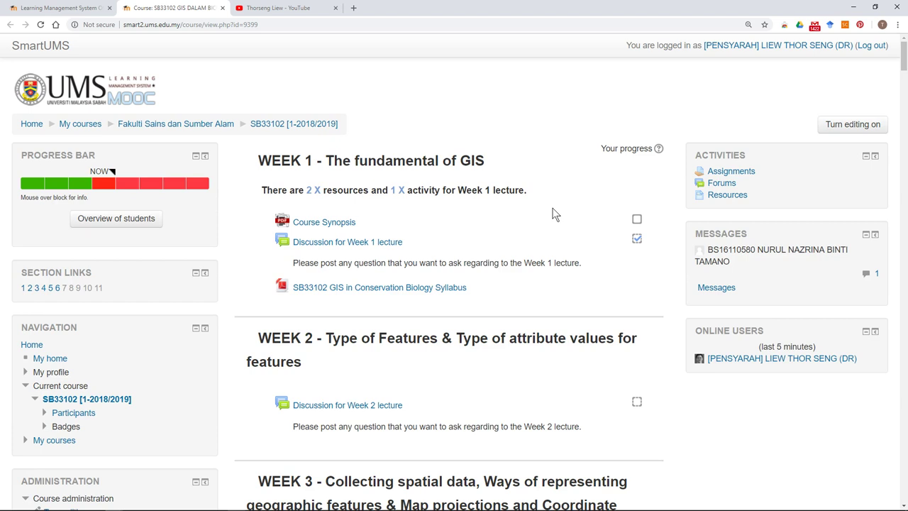
pyautogui.scroll(-4, 497, 243)
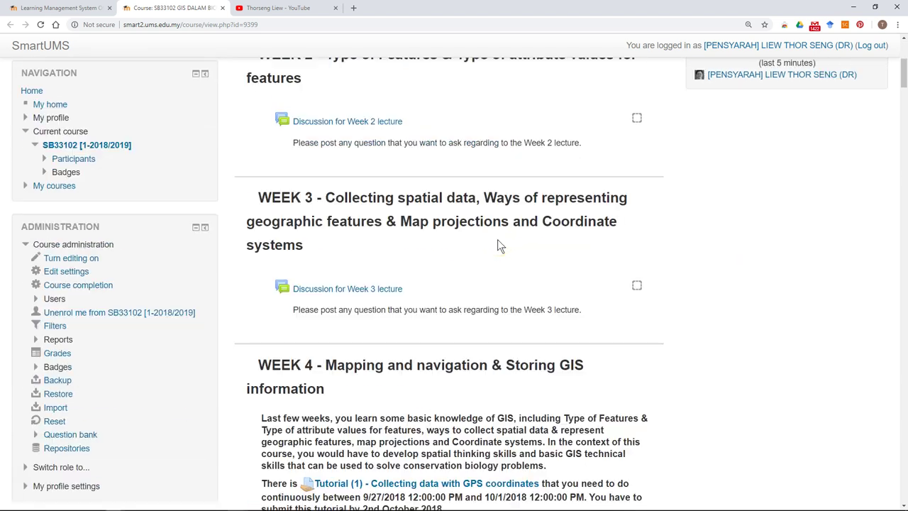
pyautogui.scroll(-3, 497, 245)
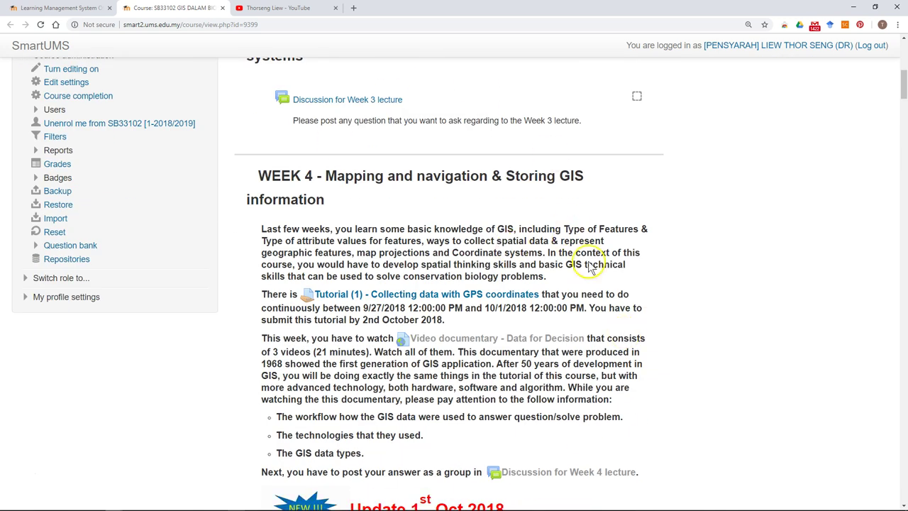
pyautogui.scroll(-4, 674, 284)
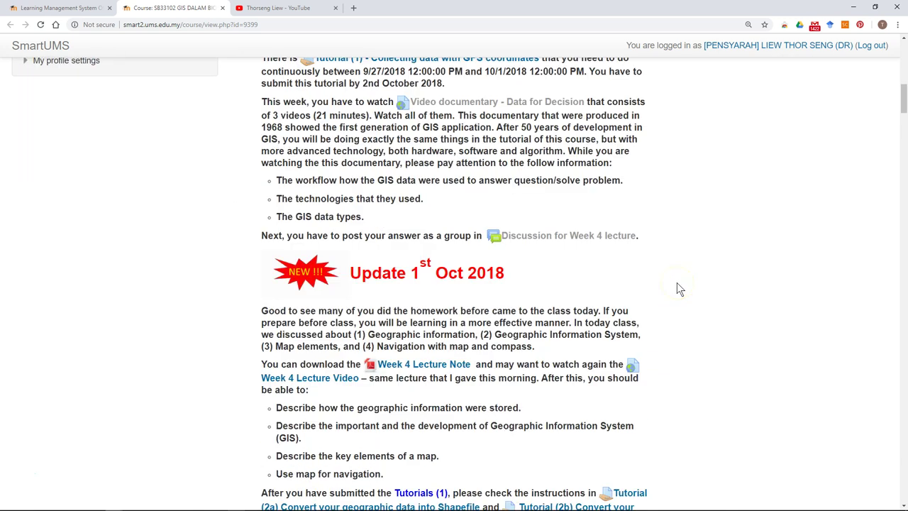
pyautogui.scroll(-5, 676, 282)
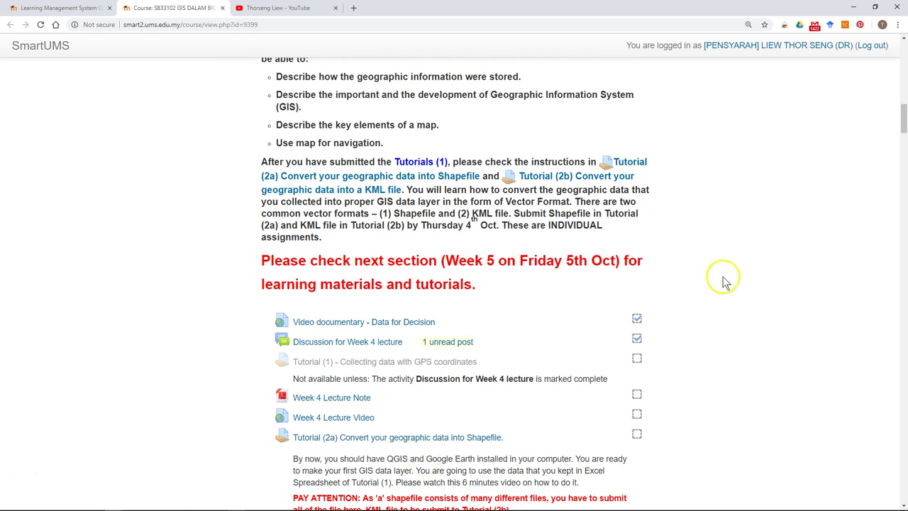
pyautogui.scroll(8, 721, 276)
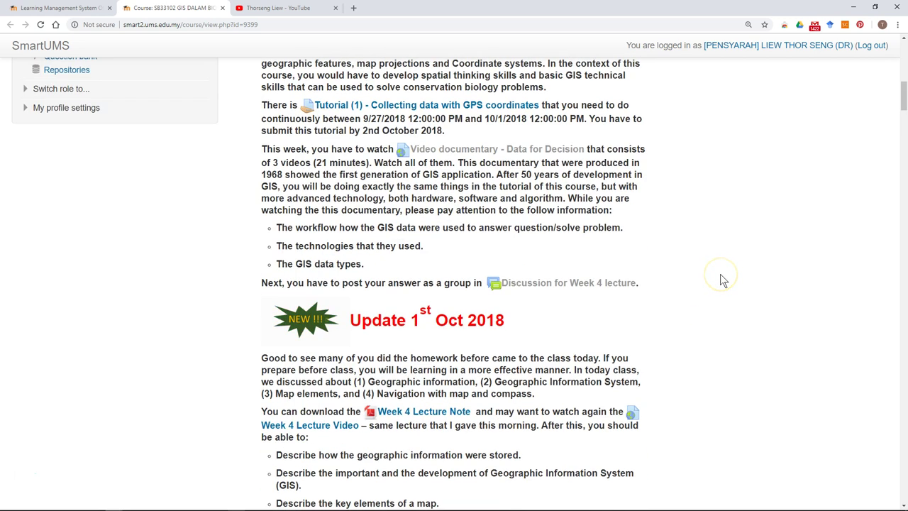
pyautogui.scroll(1, 720, 274)
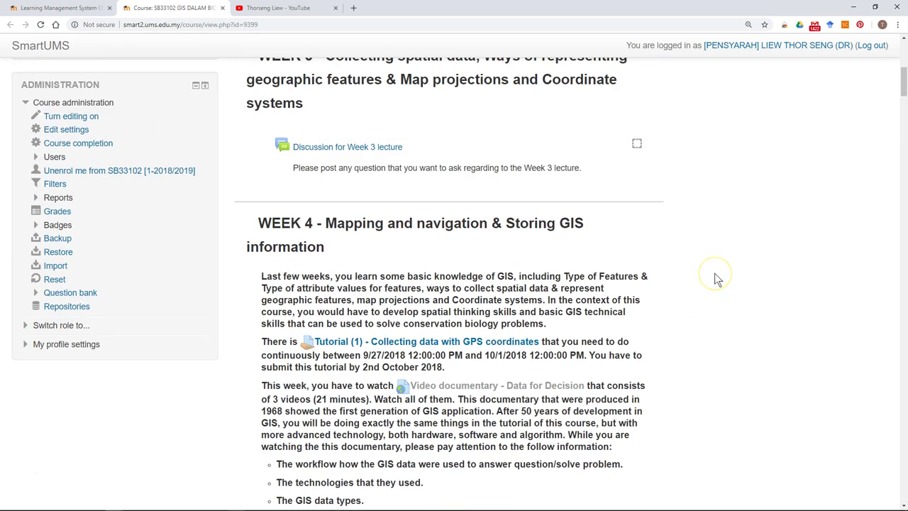
pyautogui.scroll(-3, 717, 279)
pyautogui.scroll(1, 716, 279)
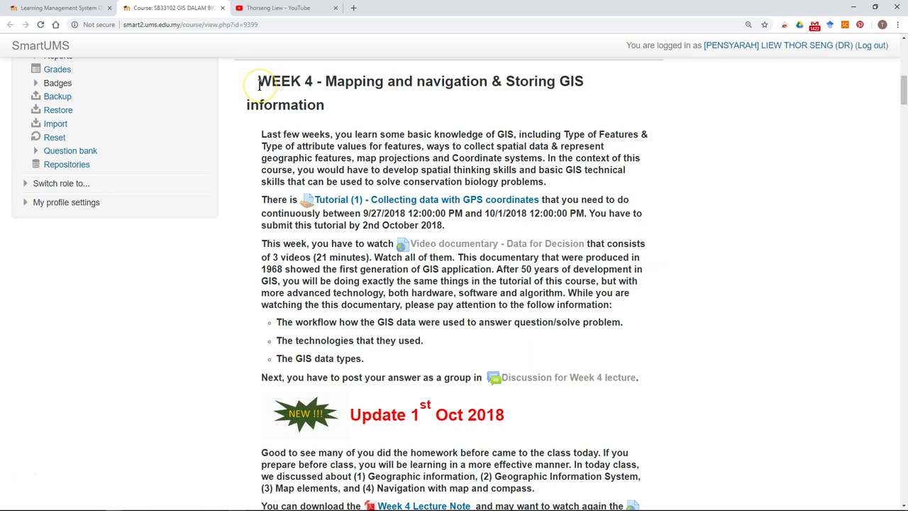
# - Select the Week 4 text from its heading down to the red Week 5 notice and copy it
pyautogui.moveTo(260, 84); pyautogui.dragTo(645, 343)
pyautogui.scroll(-7, 645, 336)
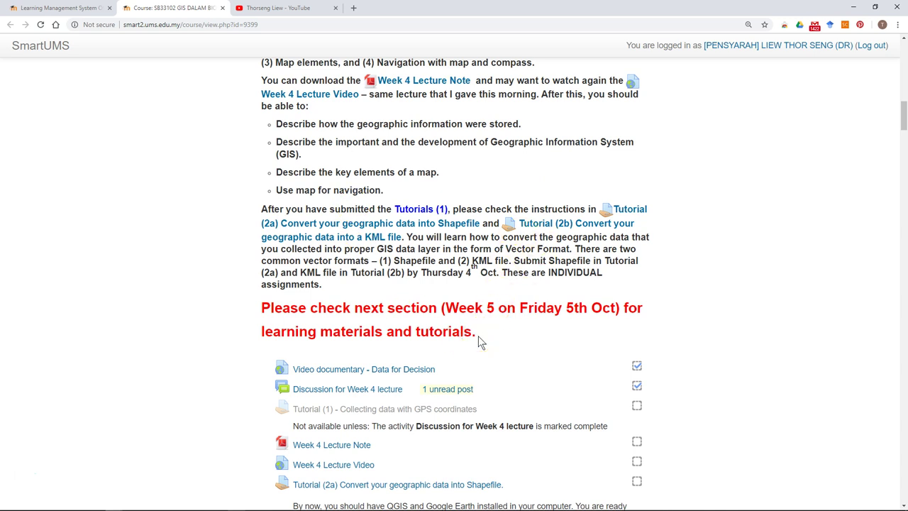
pyautogui.keyDown('shift'); pyautogui.click(478, 336); pyautogui.keyUp('shift')
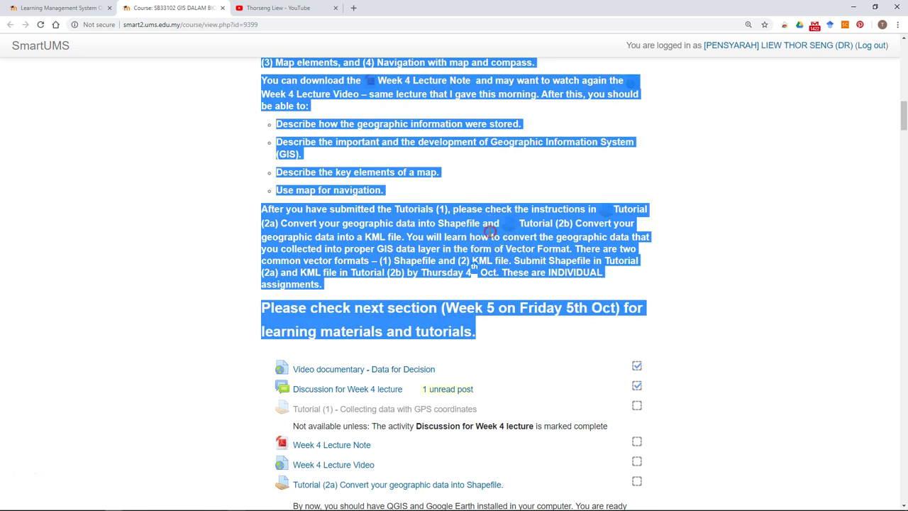
pyautogui.rightClick(490, 232)
pyautogui.click(511, 241)
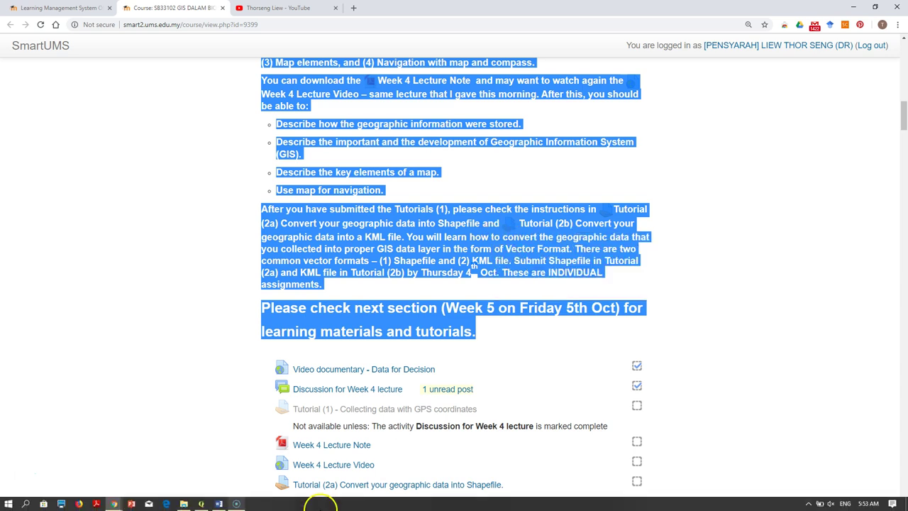
# - Paste the Week 4 text into Word's Document1 (444 words) and go back to Chrome
pyautogui.click(219, 503)
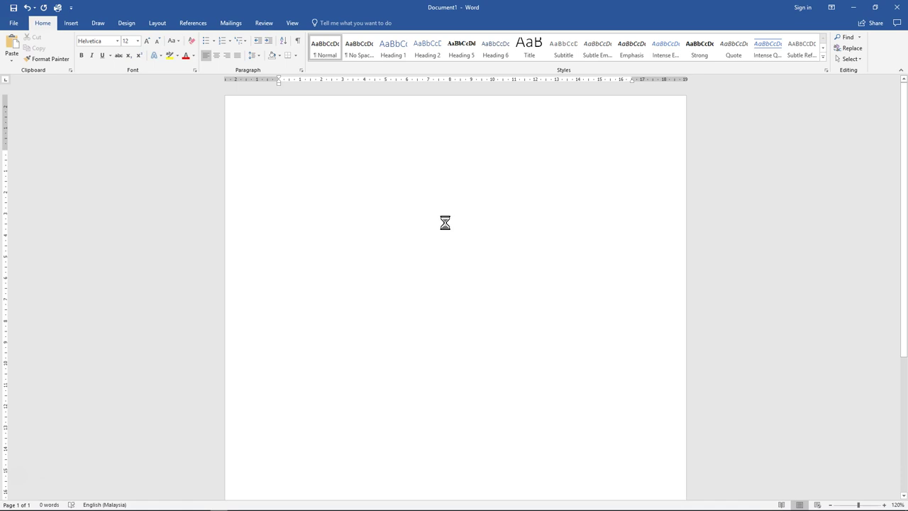
pyautogui.scroll(15, 565, 188)
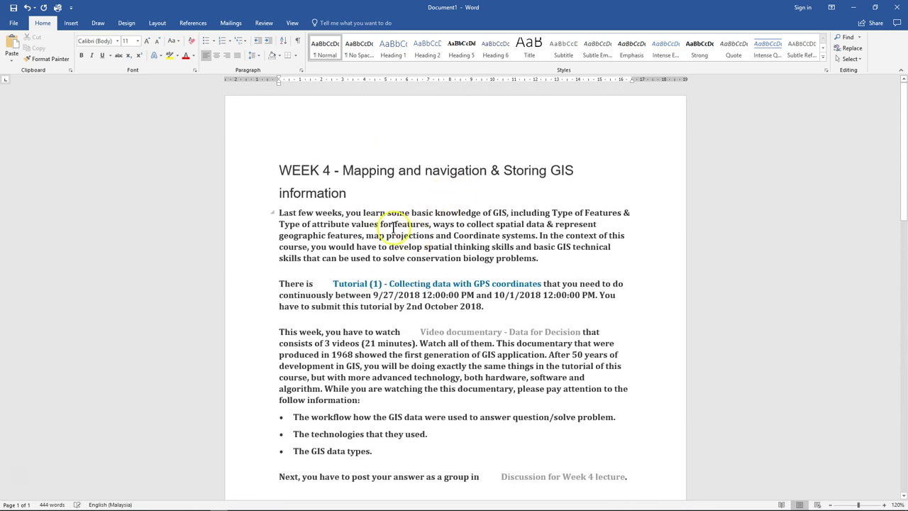
pyautogui.scroll(-5, 463, 321)
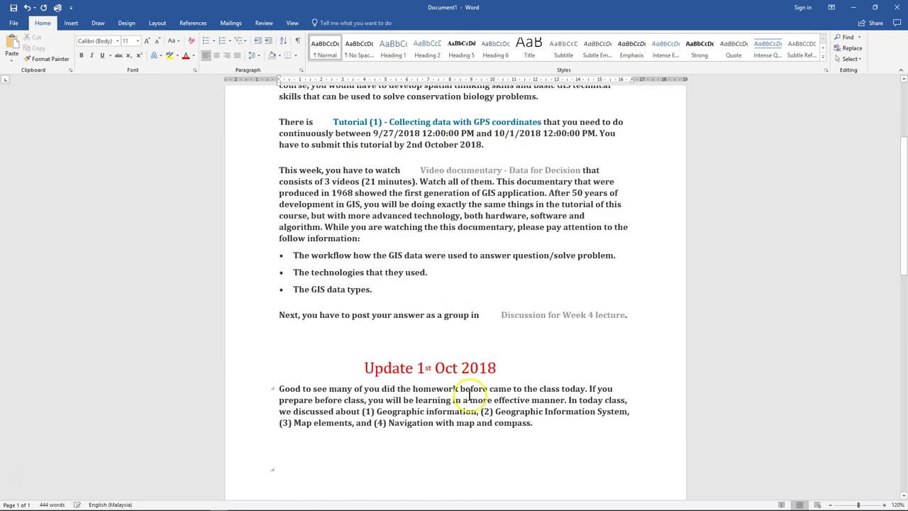
pyautogui.moveTo(223, 502)
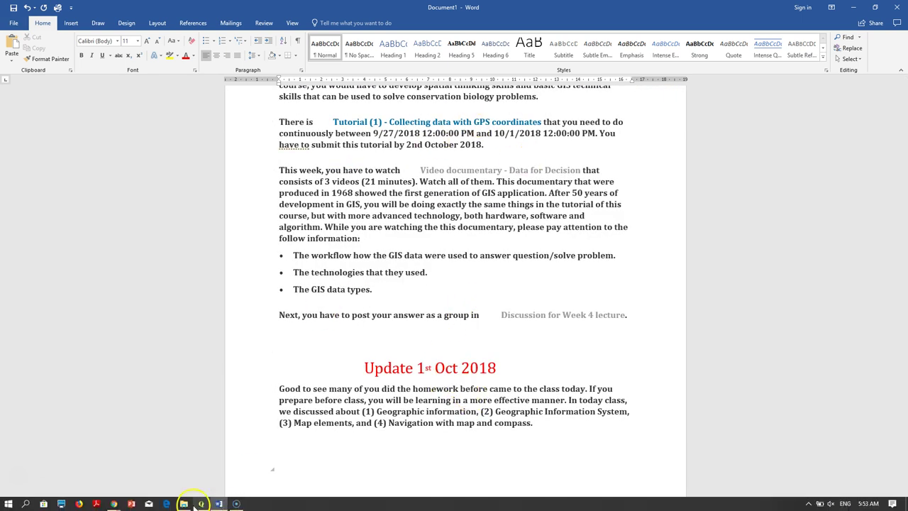
pyautogui.click(113, 503)
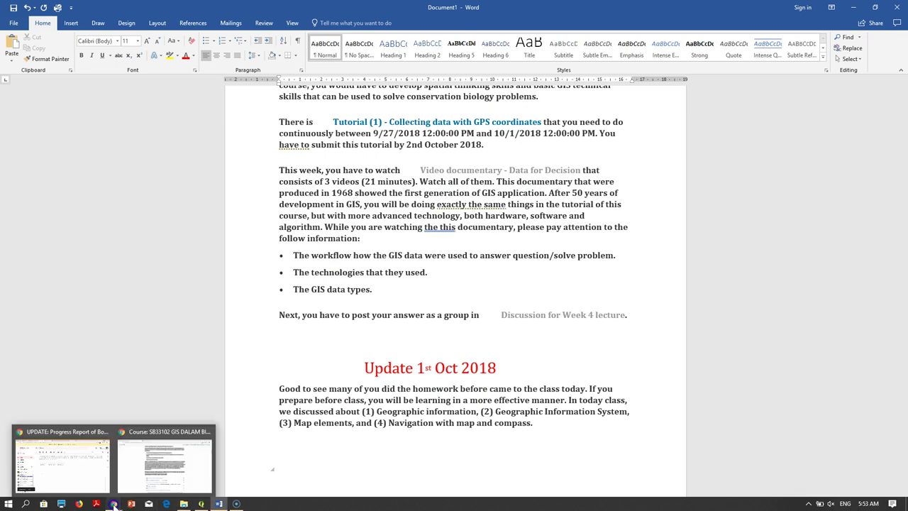
# - On the course page, open the Week 4 Lecture Note resource in a new tab
pyautogui.click(156, 480)
pyautogui.click(638, 270)
pyautogui.scroll(4, 624, 280)
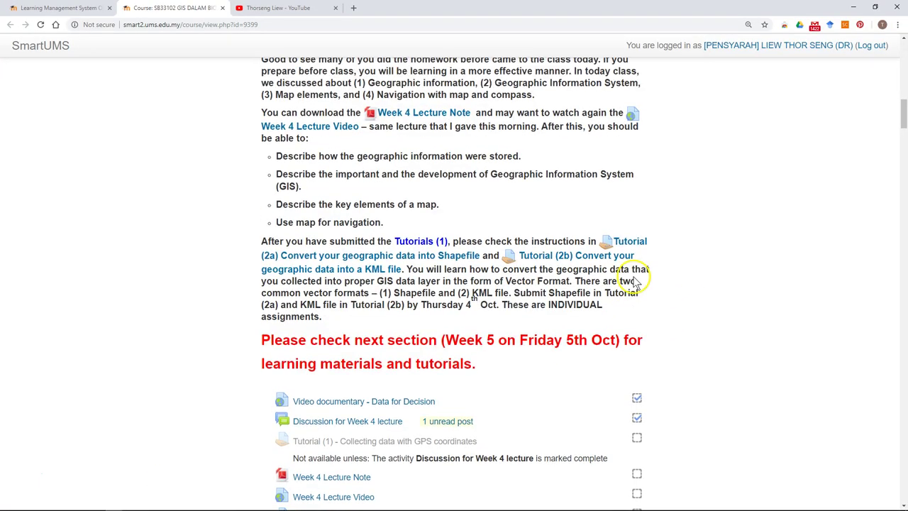
pyautogui.scroll(3, 617, 280)
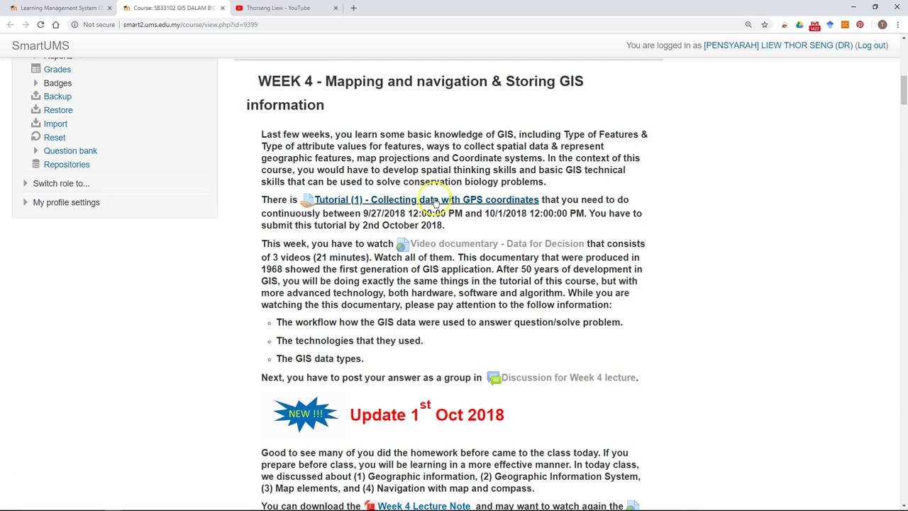
pyautogui.scroll(-4, 501, 282)
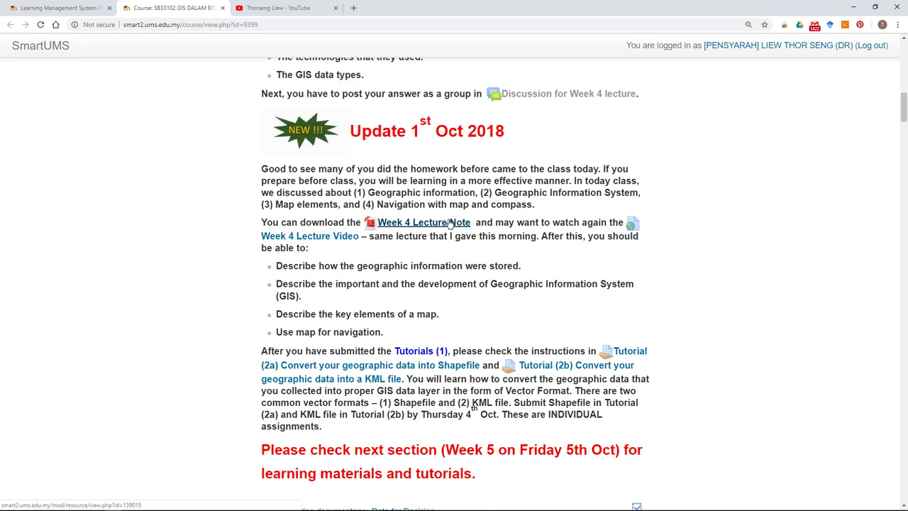
pyautogui.click(425, 223)
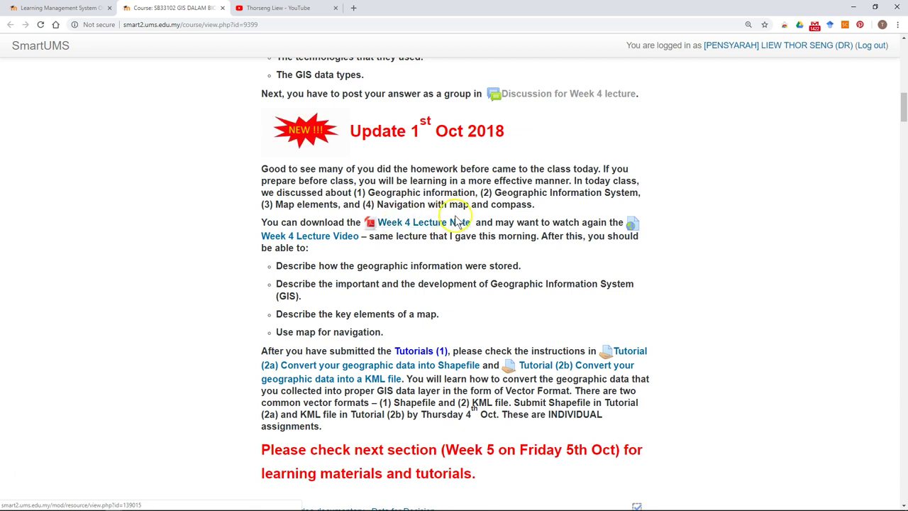
pyautogui.rightClick(412, 226)
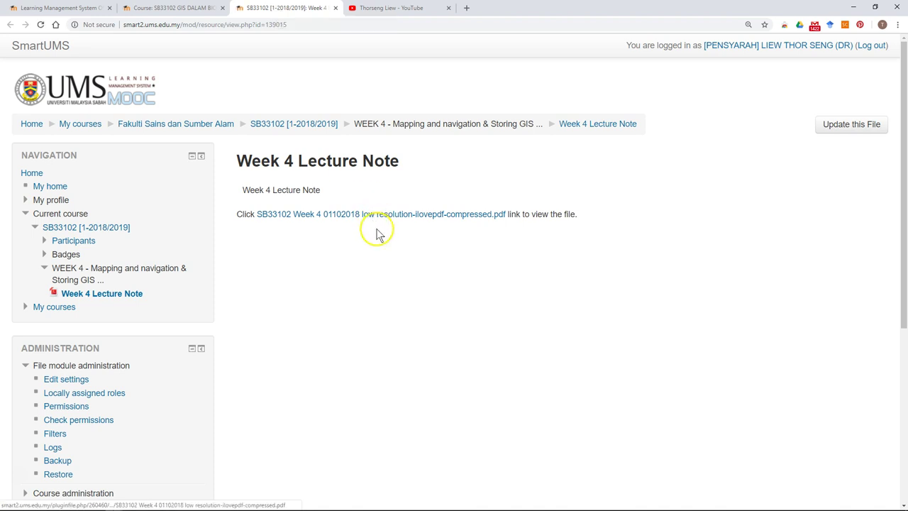
# - Download the 55-page Week 4 lecture PDF into the 2018 folder and close the viewer
pyautogui.click(376, 214)
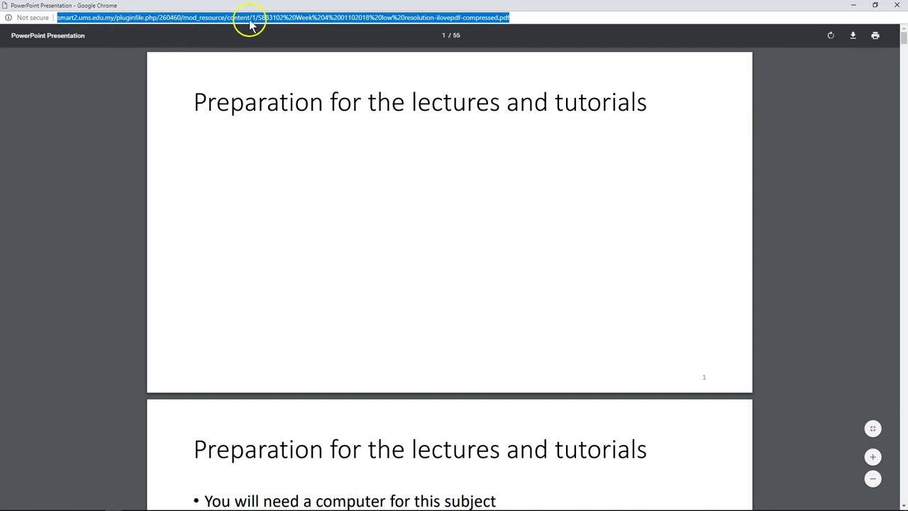
pyautogui.click(853, 37)
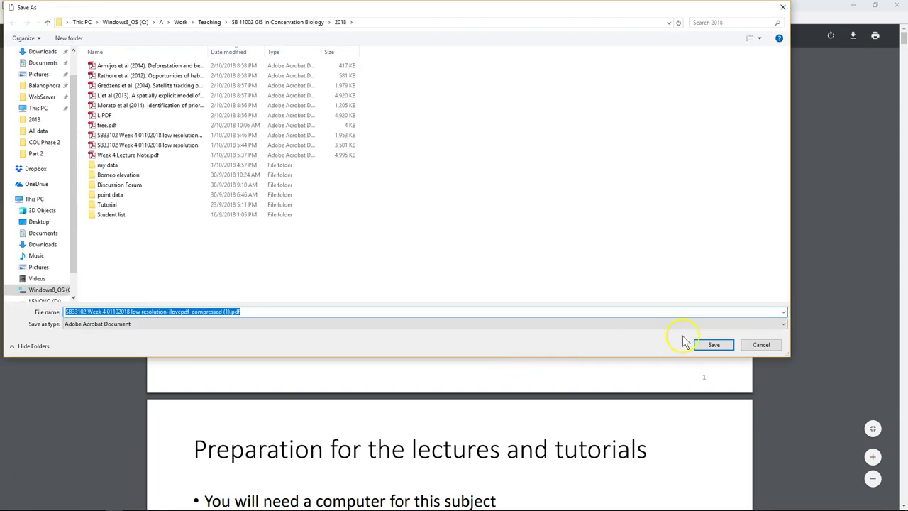
pyautogui.click(713, 345)
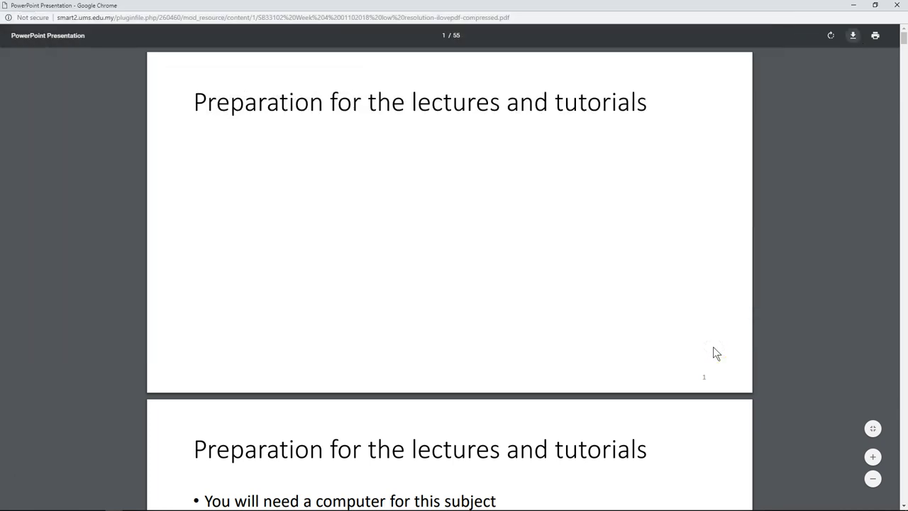
pyautogui.click(896, 5)
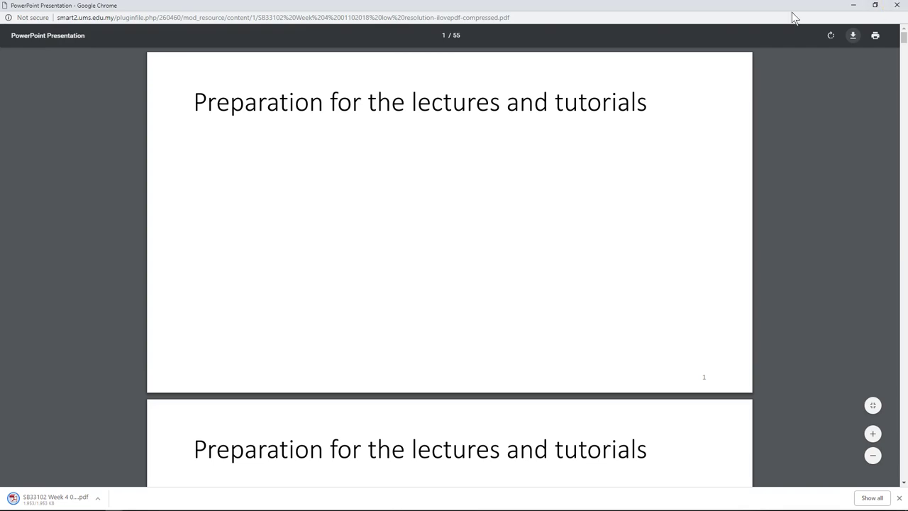
# - Open Week 4 Lecture Video in a new tab and follow it to the maximised YouTube playlist
pyautogui.click(178, 7)
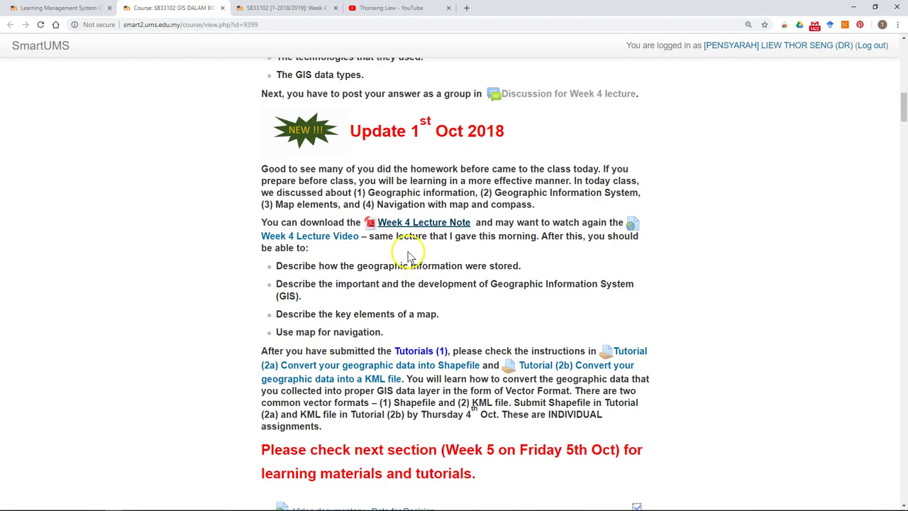
pyautogui.rightClick(310, 239)
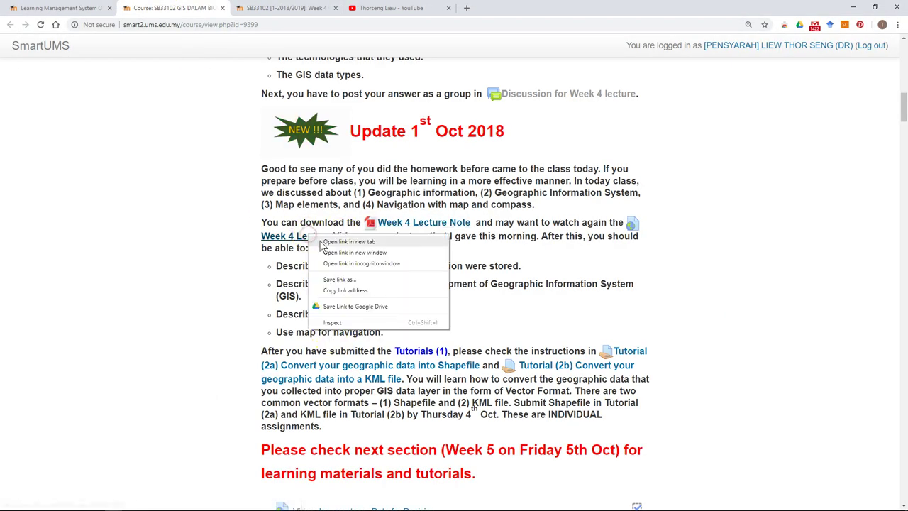
pyautogui.click(320, 244)
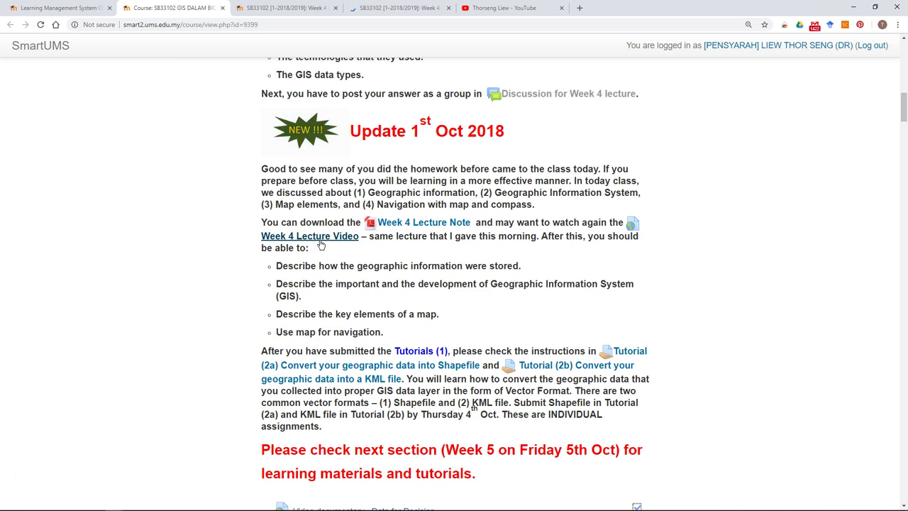
pyautogui.click(416, 14)
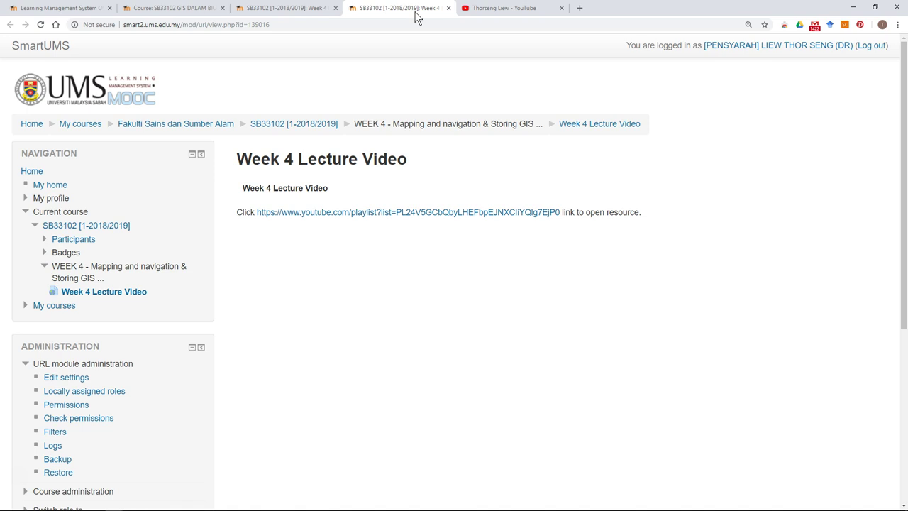
pyautogui.click(408, 213)
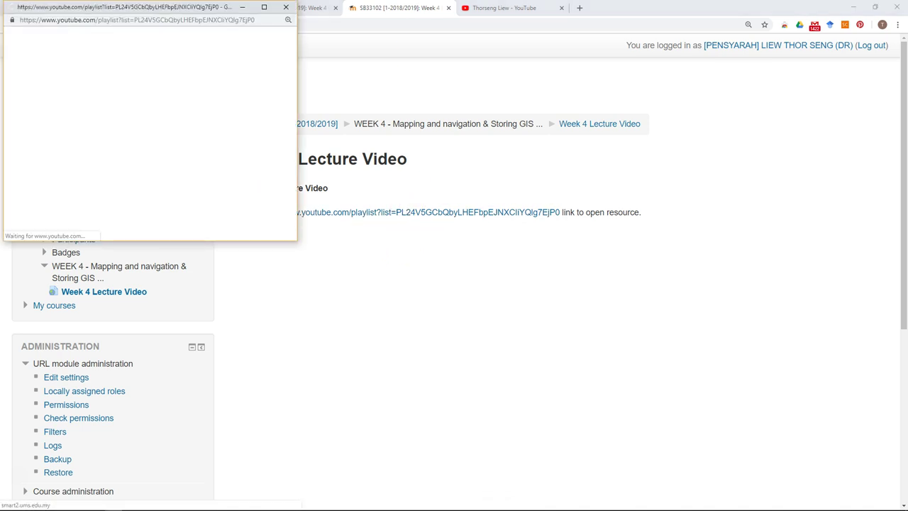
pyautogui.click(264, 8)
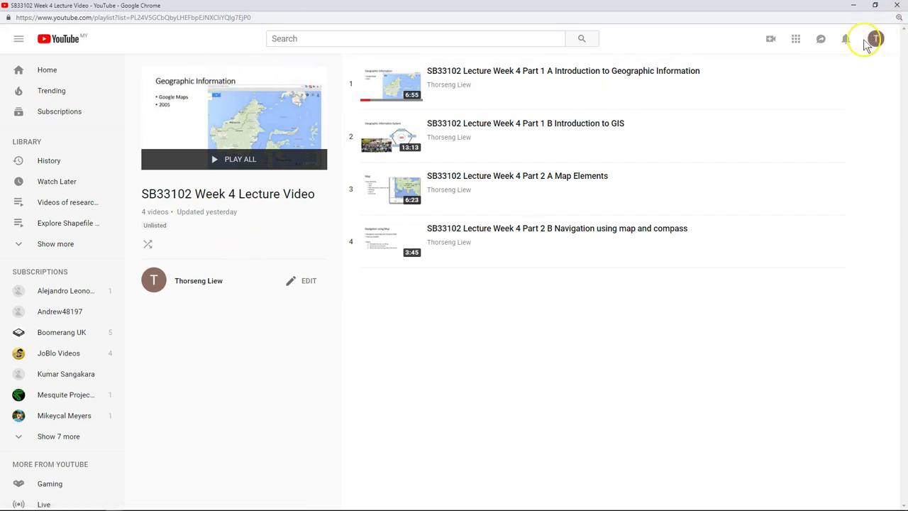
# - Play the Part 1 A video and see it is saved in SB33102 GIS 2018/19 and Week 4
pyautogui.click(258, 199)
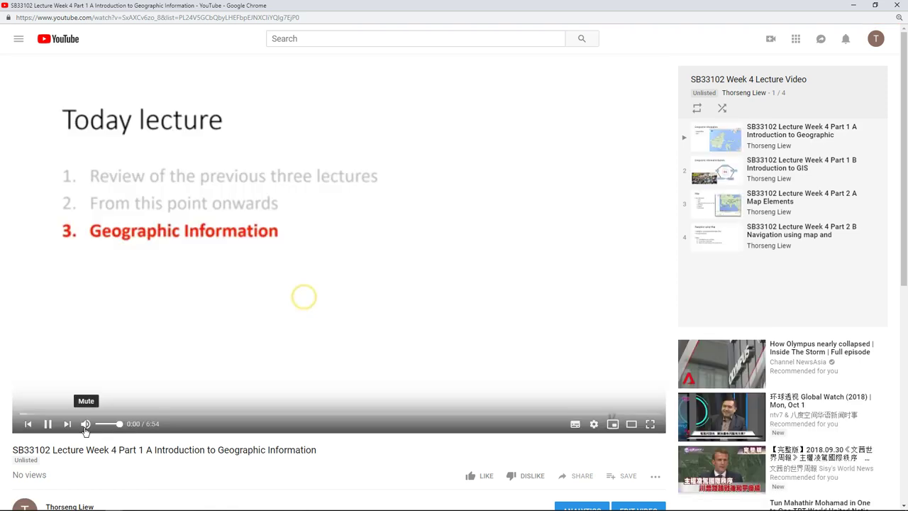
pyautogui.scroll(-1, 562, 306)
pyautogui.scroll(-3, 561, 306)
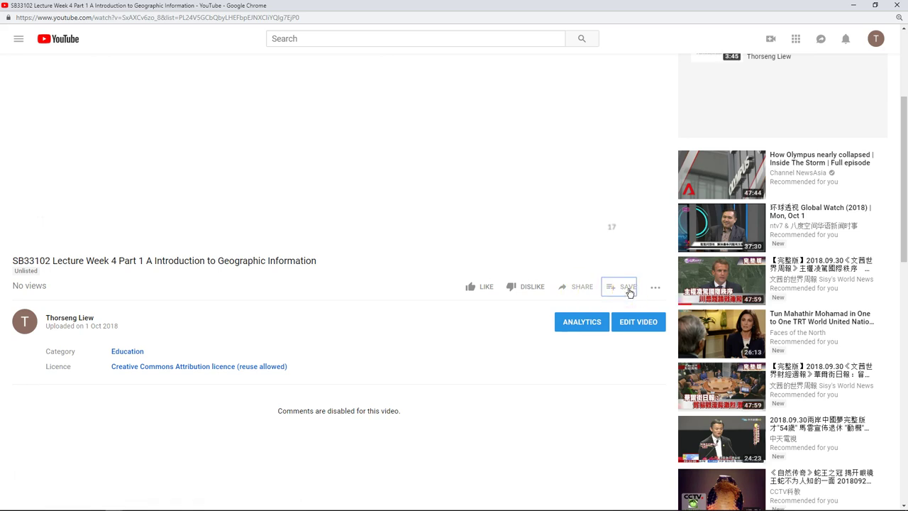
pyautogui.click(627, 288)
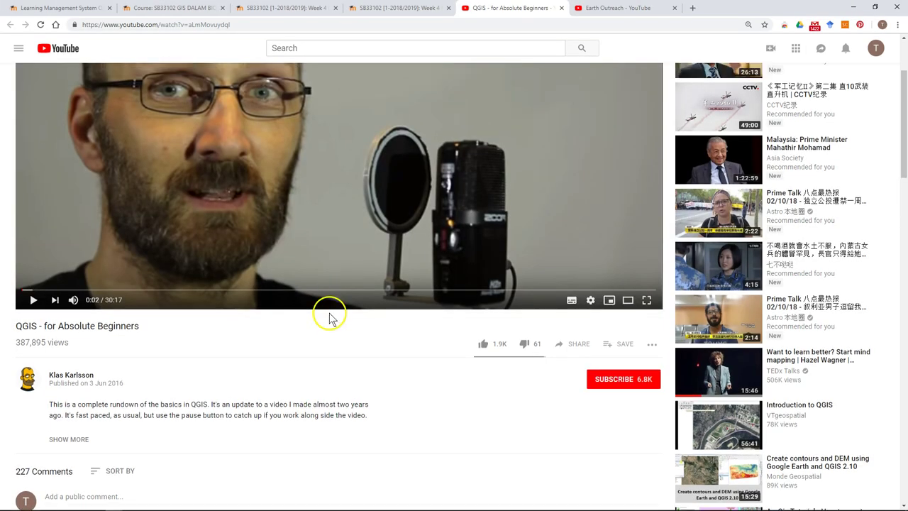
# - Create an unlisted playlist 'ST00103 2018/19' and add the QGIS for Absolute Beginners video to it
pyautogui.scroll(2, 333, 319)
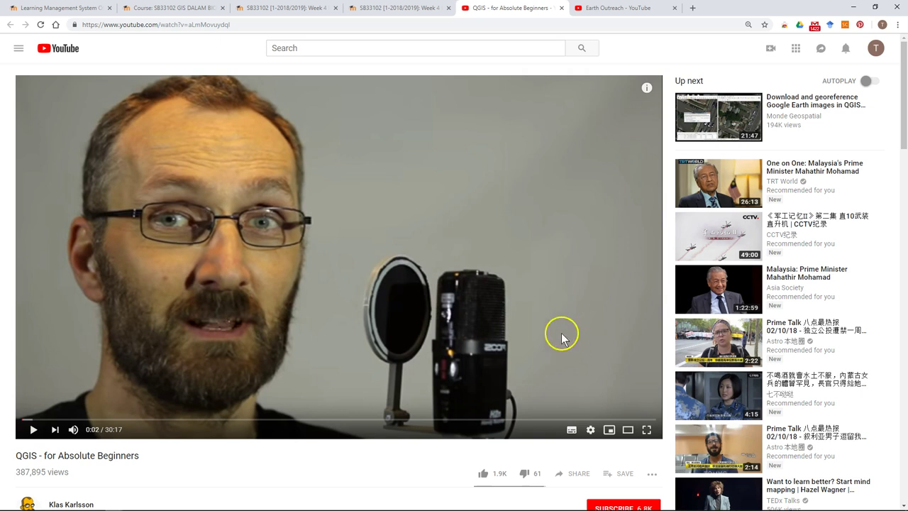
pyautogui.scroll(-2, 624, 330)
pyautogui.scroll(-1, 627, 332)
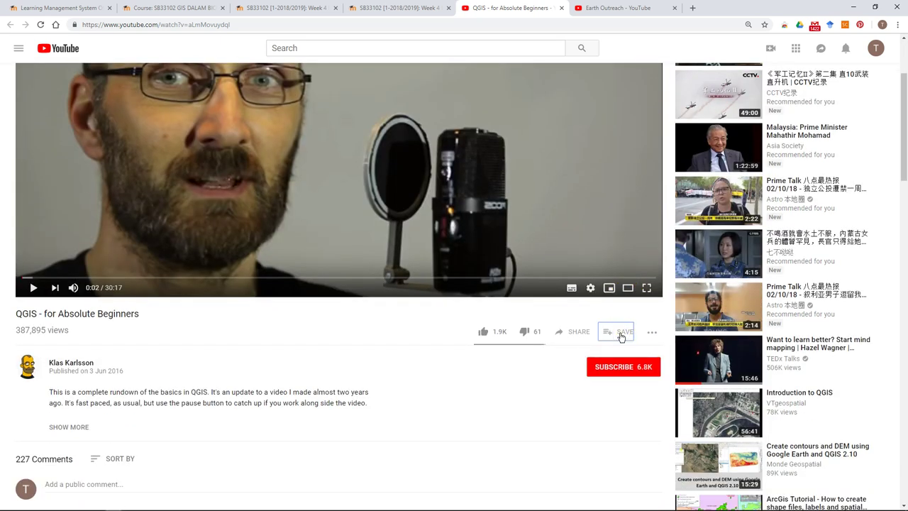
pyautogui.click(621, 332)
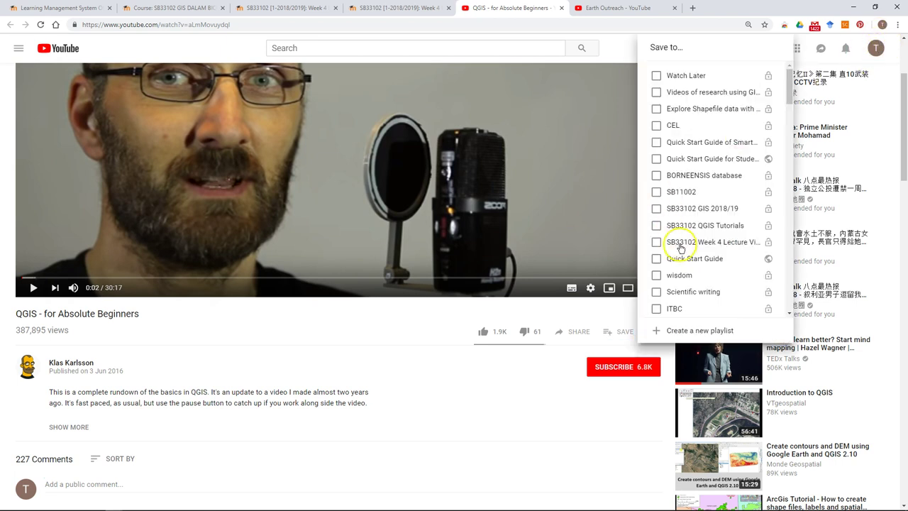
pyautogui.click(676, 333)
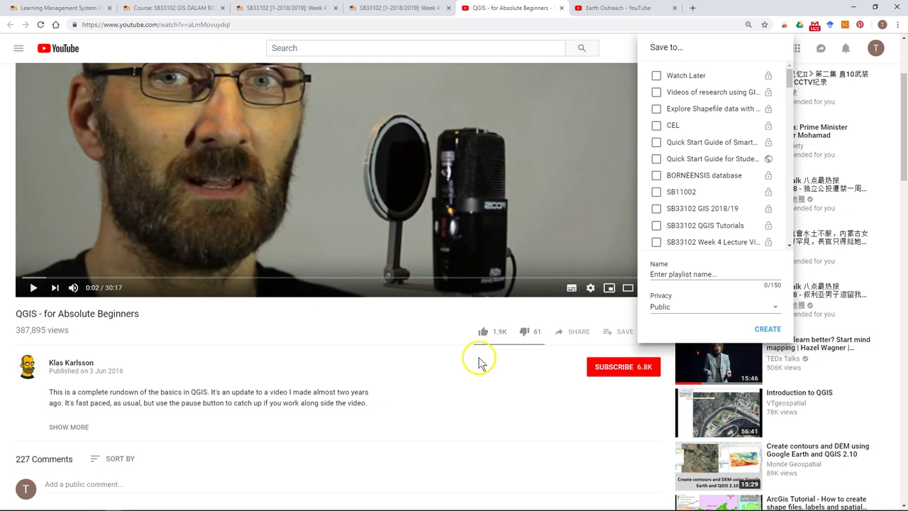
pyautogui.click(697, 303)
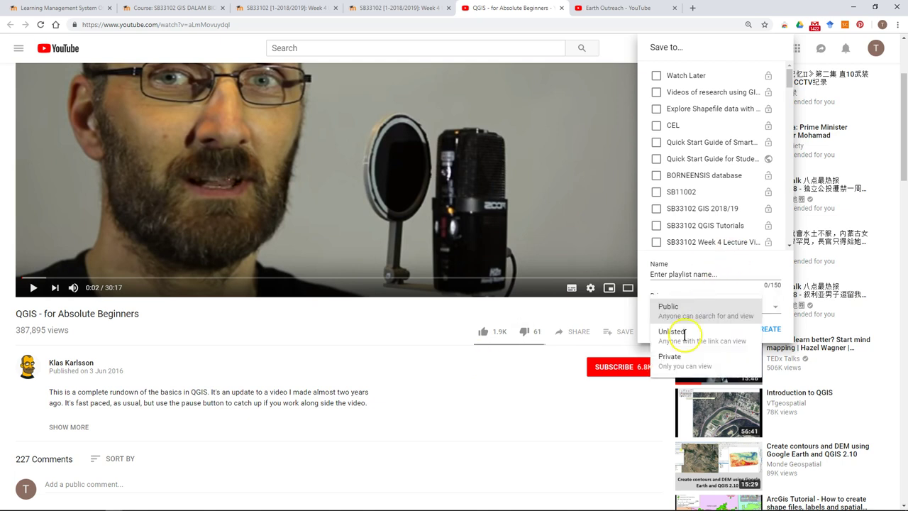
pyautogui.click(684, 332)
pyautogui.click(694, 275)
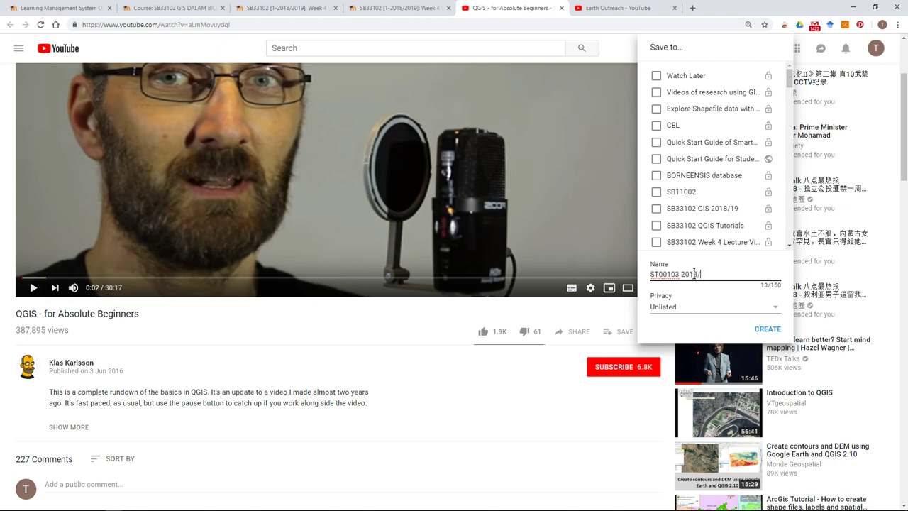
pyautogui.click(766, 330)
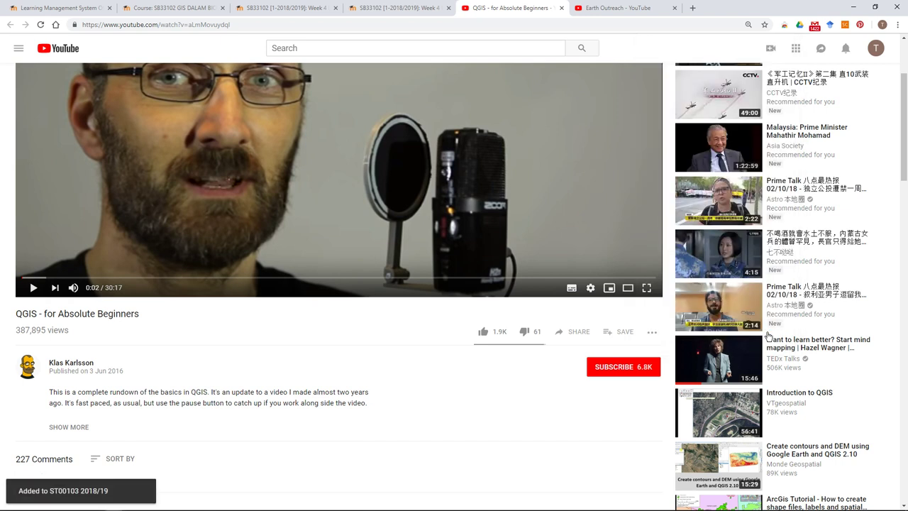
# - Confirm ST00103 2018/19 is ticked for the QGIS video, then switch to the Earth Engine Timelapse tab
pyautogui.click(608, 334)
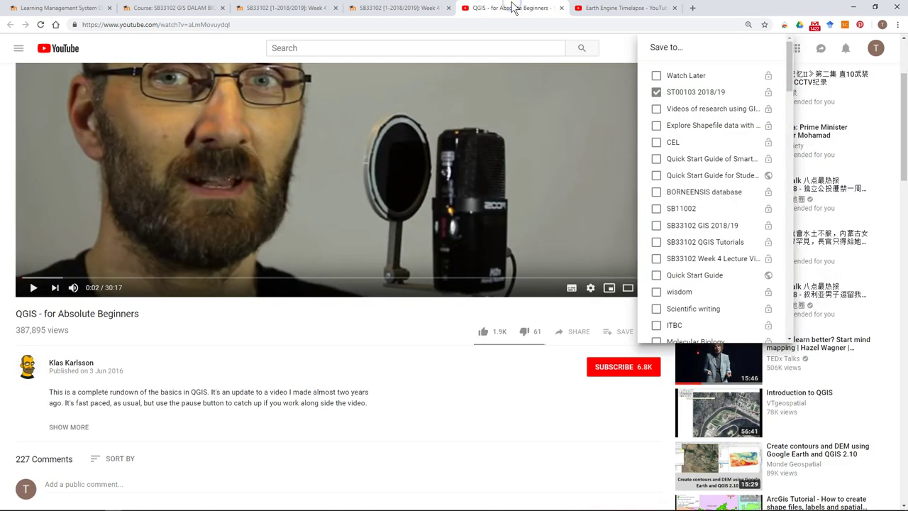
pyautogui.click(615, 8)
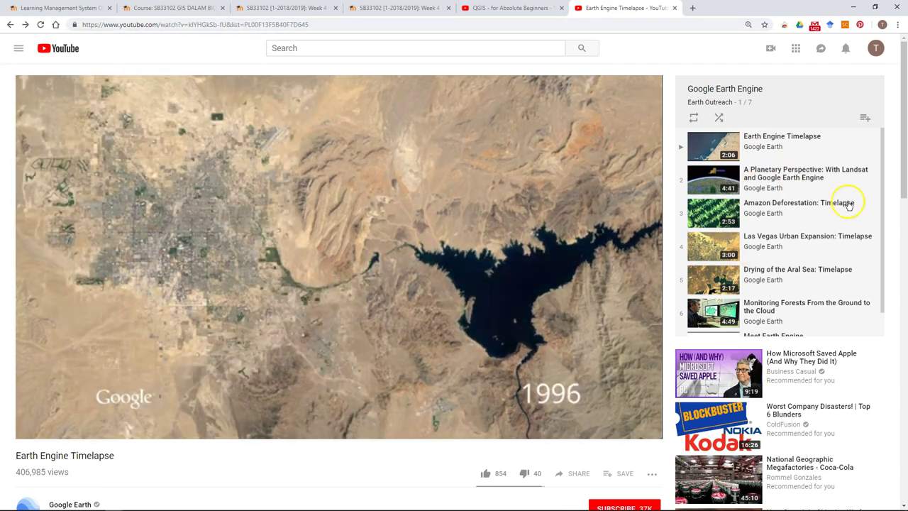
pyautogui.scroll(-1, 837, 206)
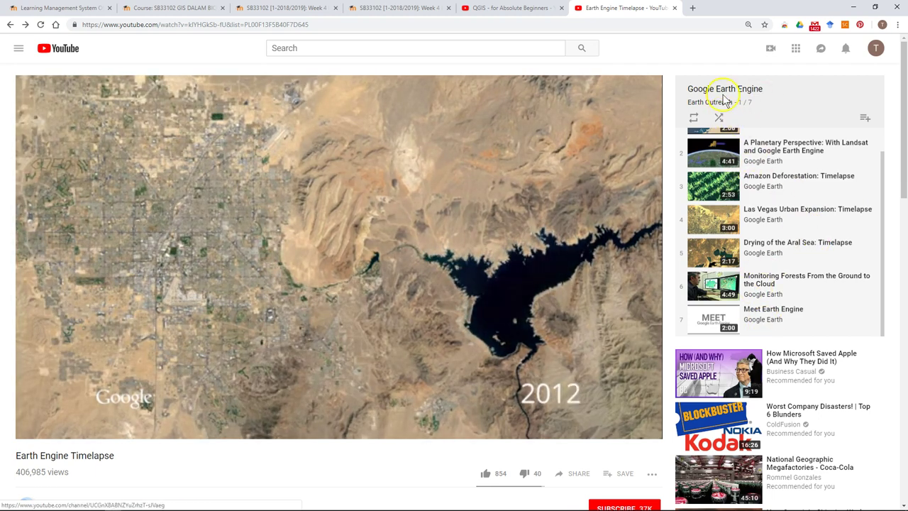
# - Save the 7-video Google Earth Engine playlist to the library and view it among your playlists
pyautogui.click(723, 88)
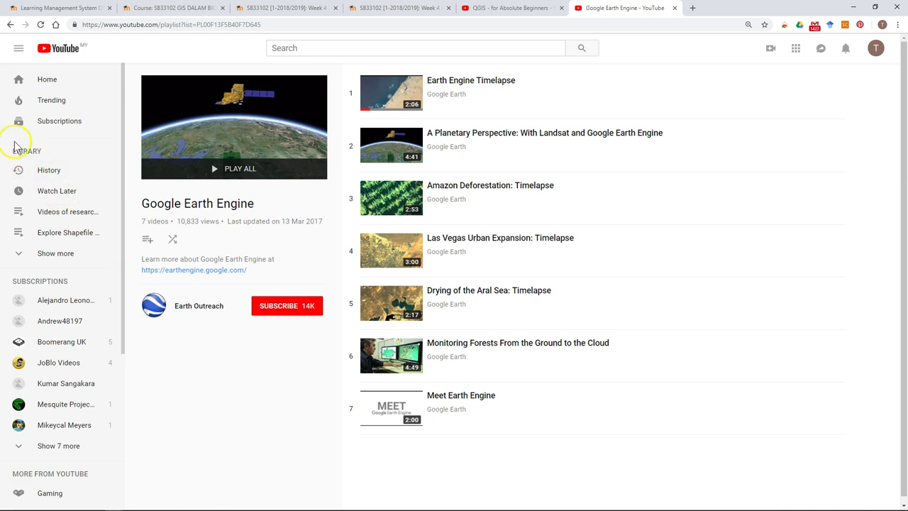
pyautogui.click(149, 242)
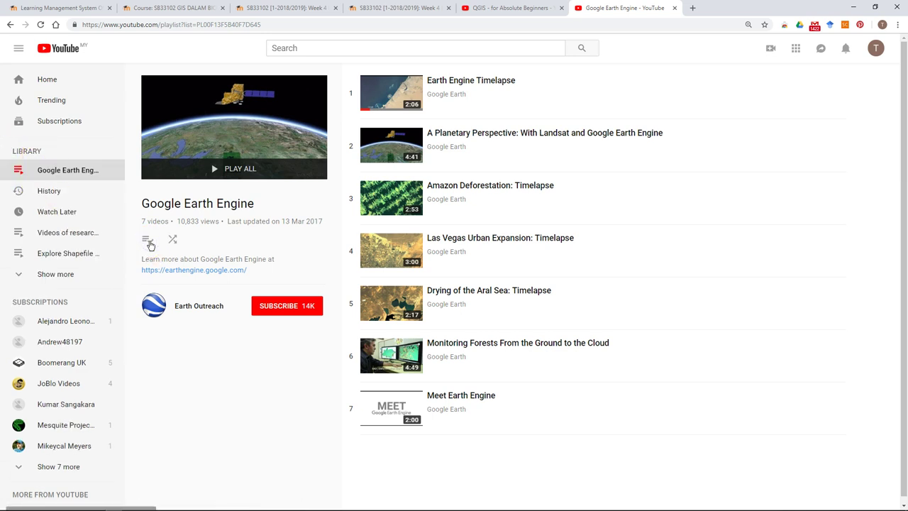
pyautogui.click(64, 171)
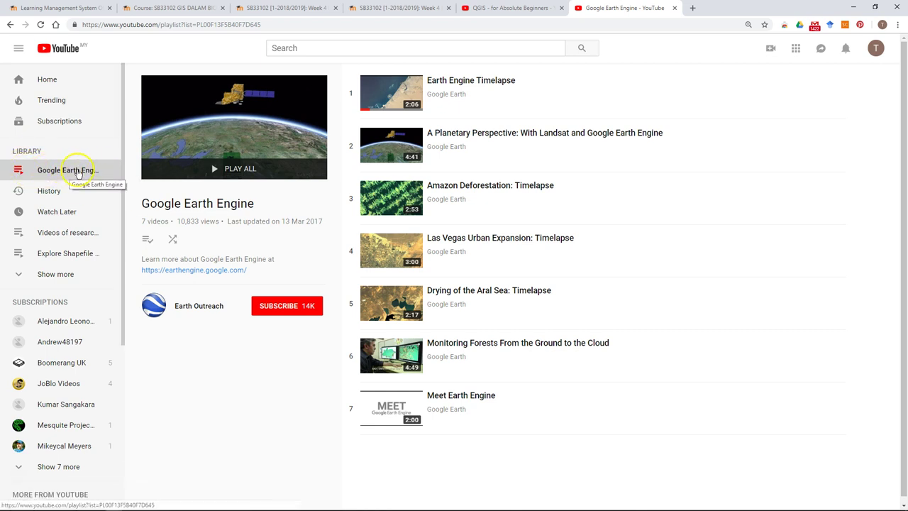
pyautogui.click(27, 153)
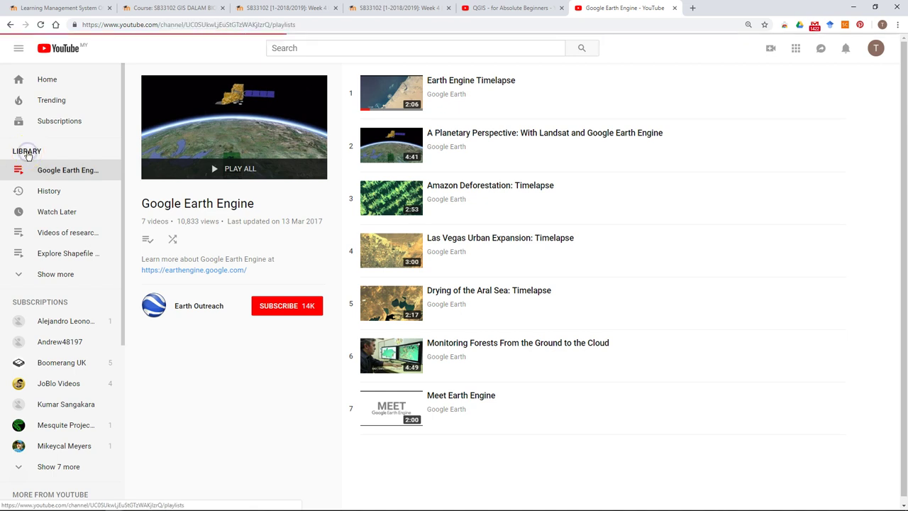